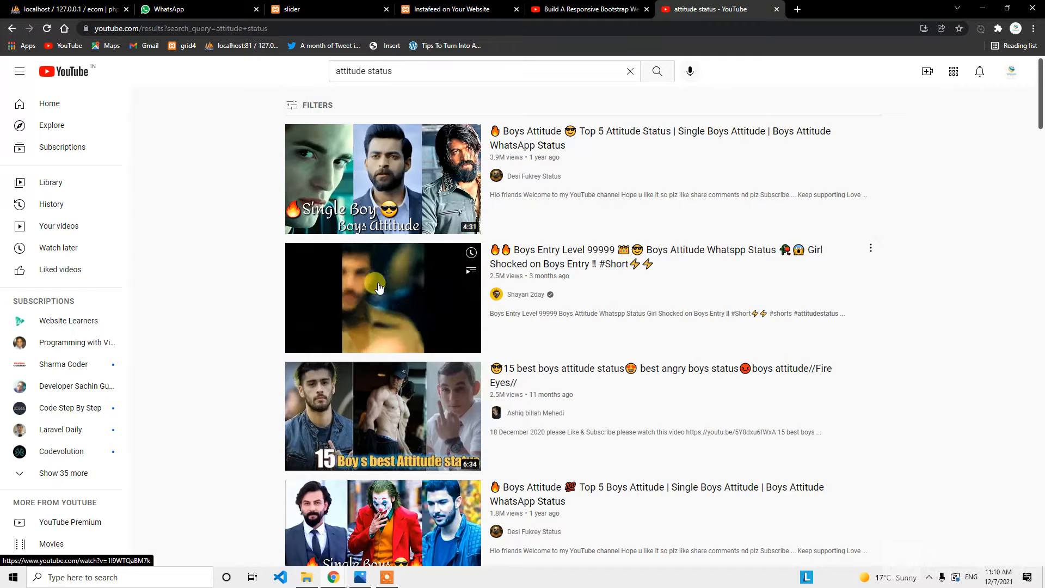
# Open the Top 5 Boys Attitude status video from the YouTube results and skip the ad.
pyautogui.scroll(-5, 381, 305)
pyautogui.click(326, 326)
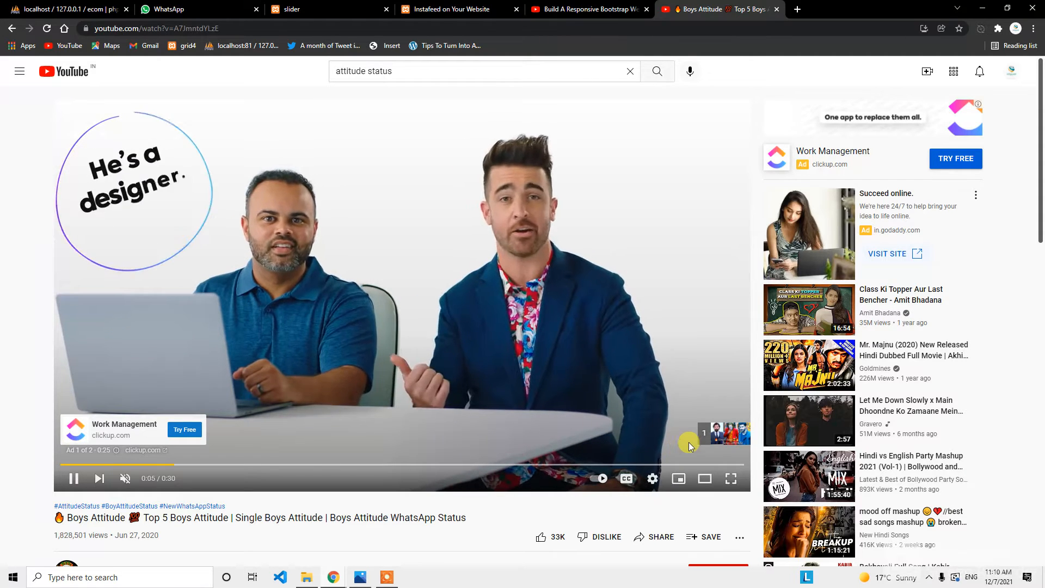
pyautogui.click(718, 433)
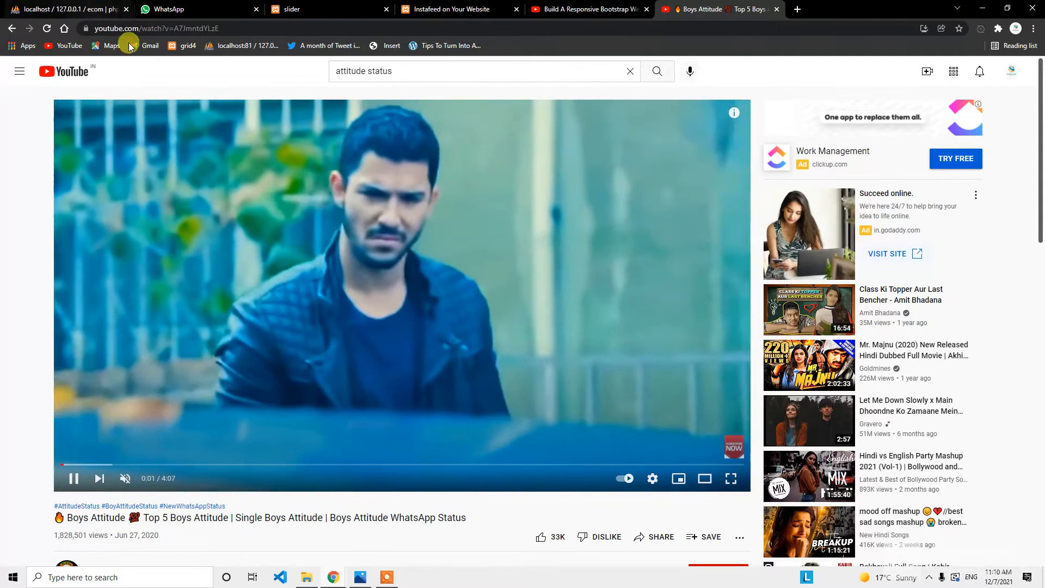
# Change the video URL to gifyoutube.com/watch?v=… to load it in the gifs.com editor.
pyautogui.doubleClick(127, 28)
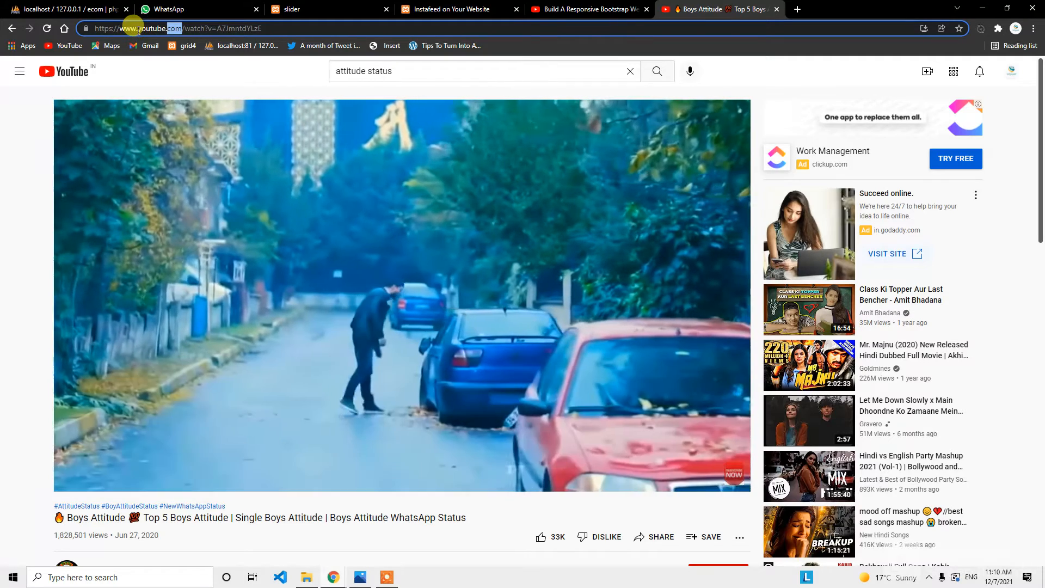
pyautogui.click(139, 30)
pyautogui.press('BackSpace')
pyautogui.press('BackSpace')
pyautogui.press('BackSpace')
pyautogui.press('BackSpace')
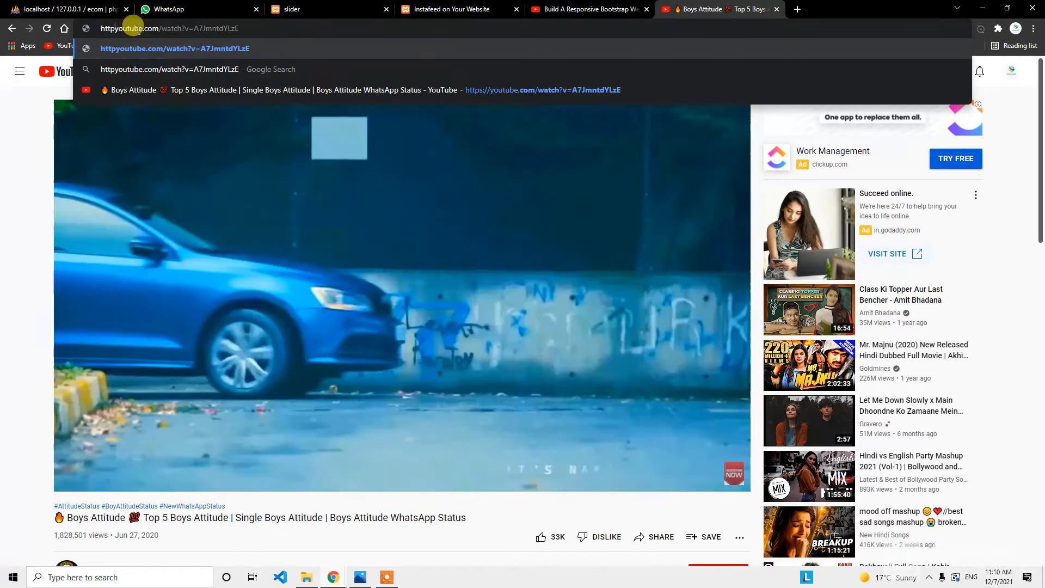
pyautogui.press('BackSpace')
pyautogui.press('BackSpace')
pyautogui.press('BackSpace')
pyautogui.press('BackSpace')
pyautogui.press('BackSpace')
pyautogui.press('BackSpace')
pyautogui.press('BackSpace')
pyautogui.press('BackSpace')
pyautogui.write('gif')
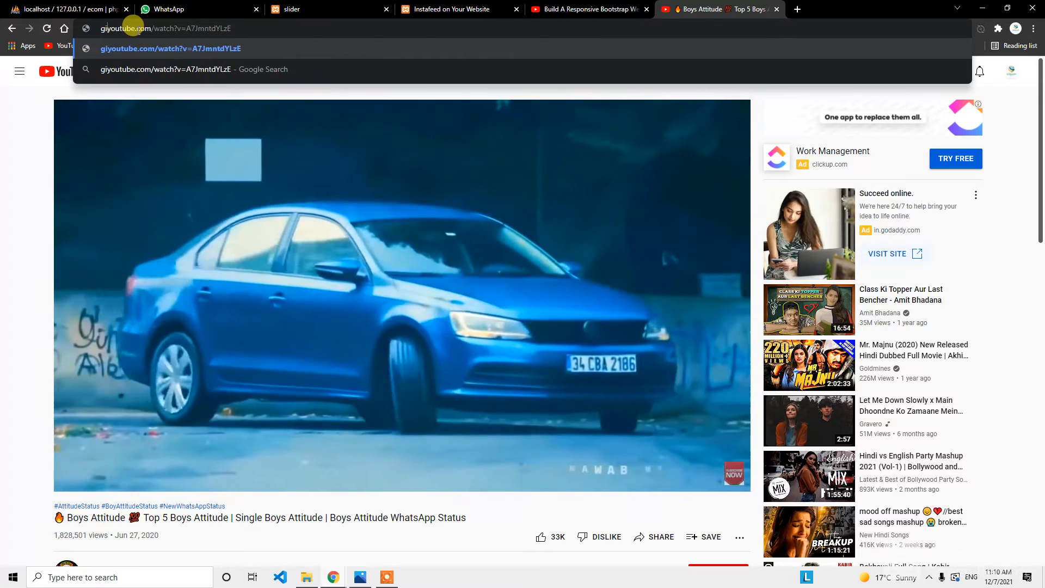
pyautogui.press('Return')
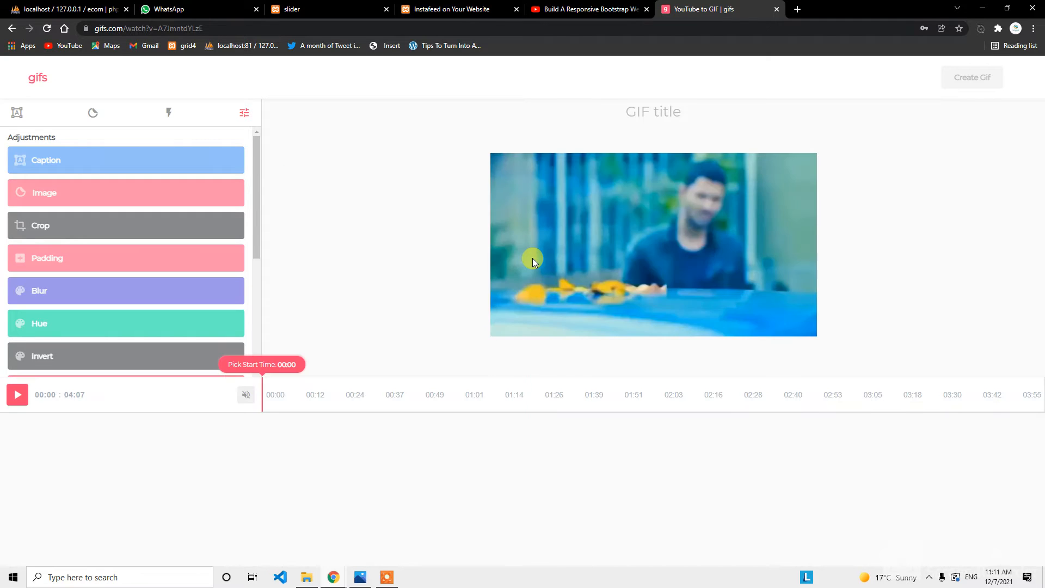
# Select the three-second range from 00:51.35 to 00:54.35 on the timeline.
pyautogui.click(446, 398)
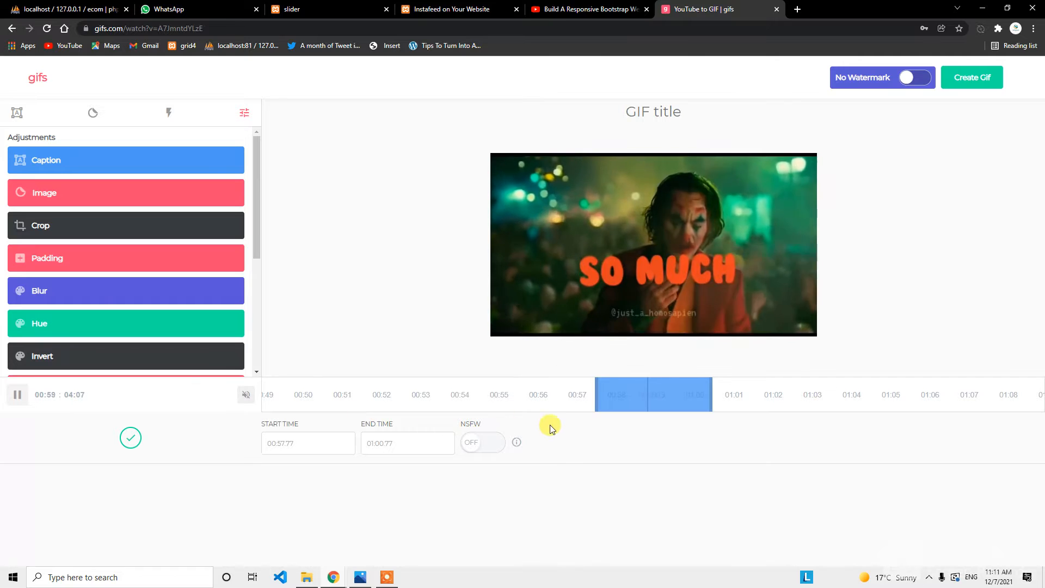
pyautogui.moveTo(603, 393); pyautogui.dragTo(385, 396)
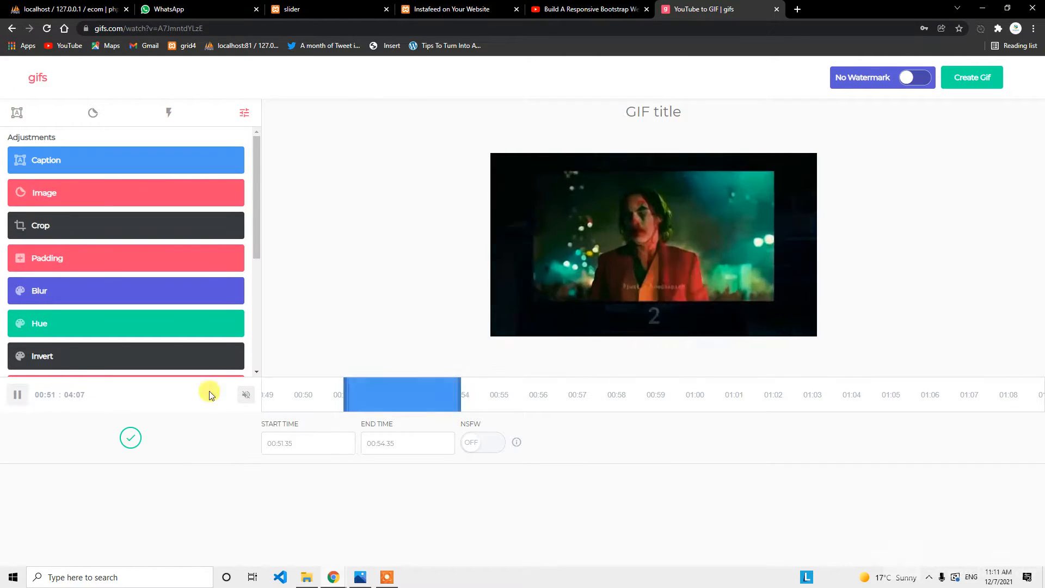
# Add a caption reading 'advance techs rr' to the clip.
pyautogui.click(60, 173)
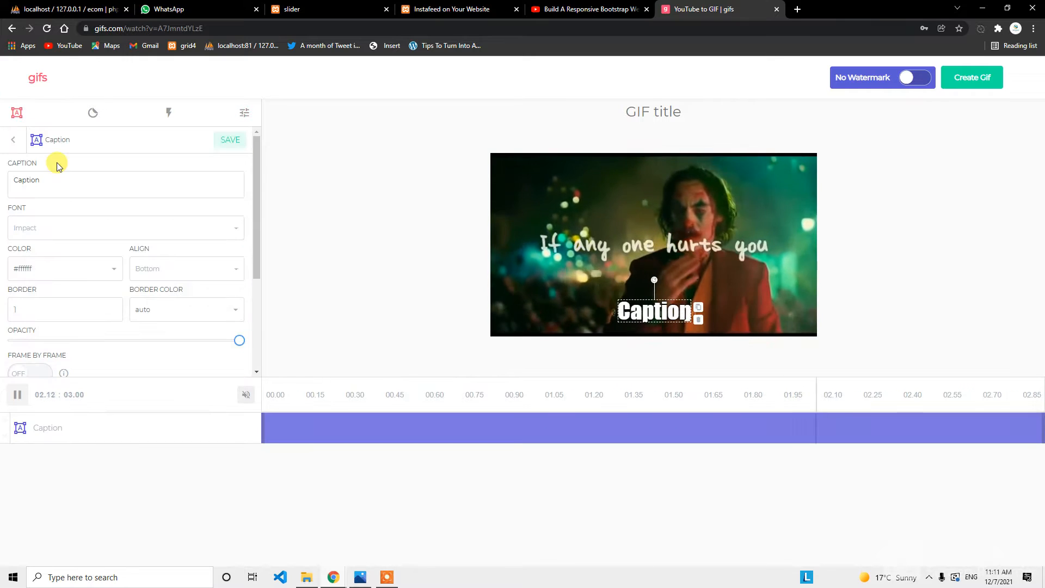
pyautogui.doubleClick(31, 180)
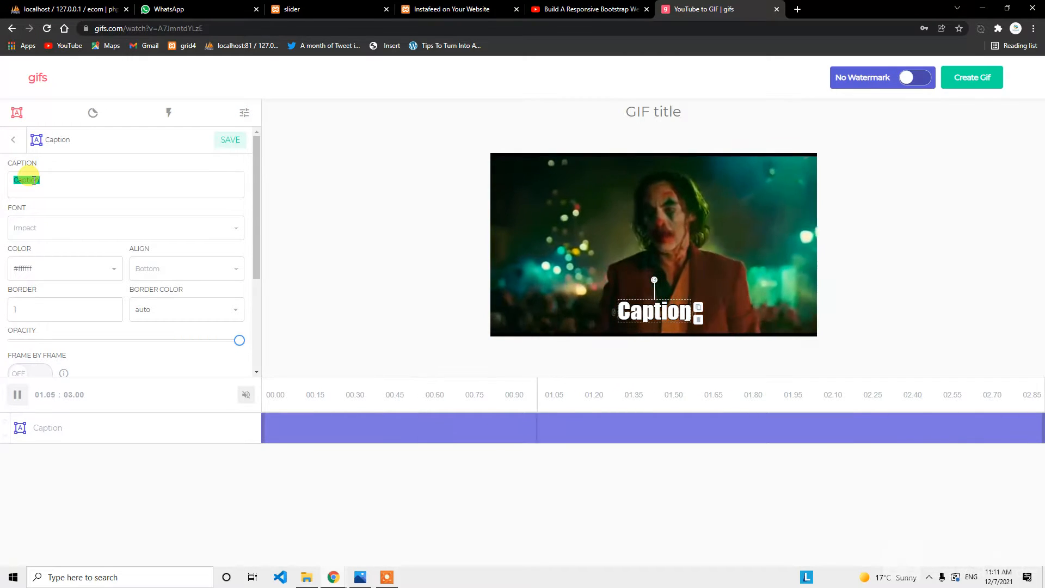
pyautogui.write('advance')
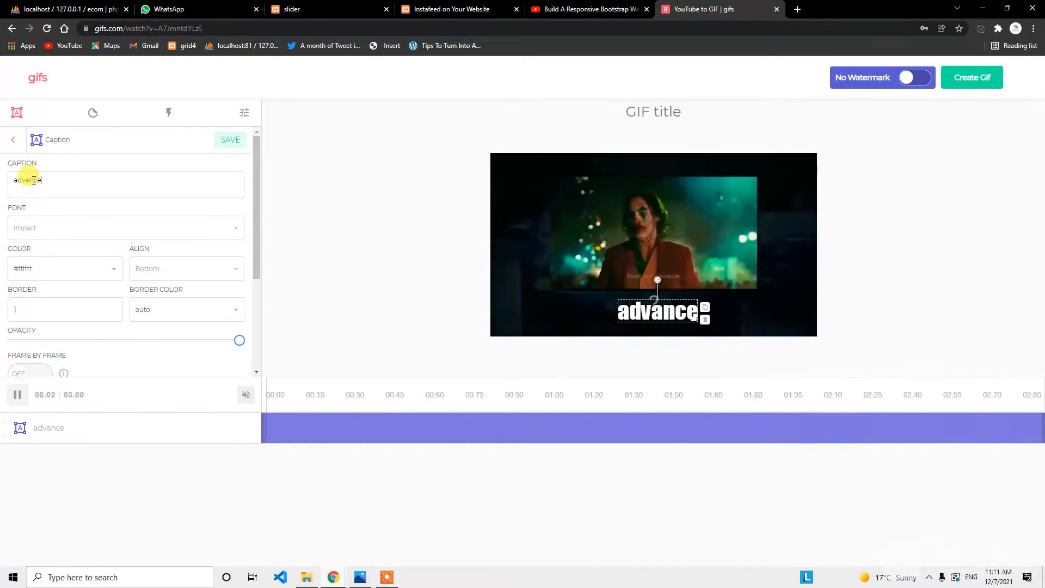
pyautogui.write(' techs rr')
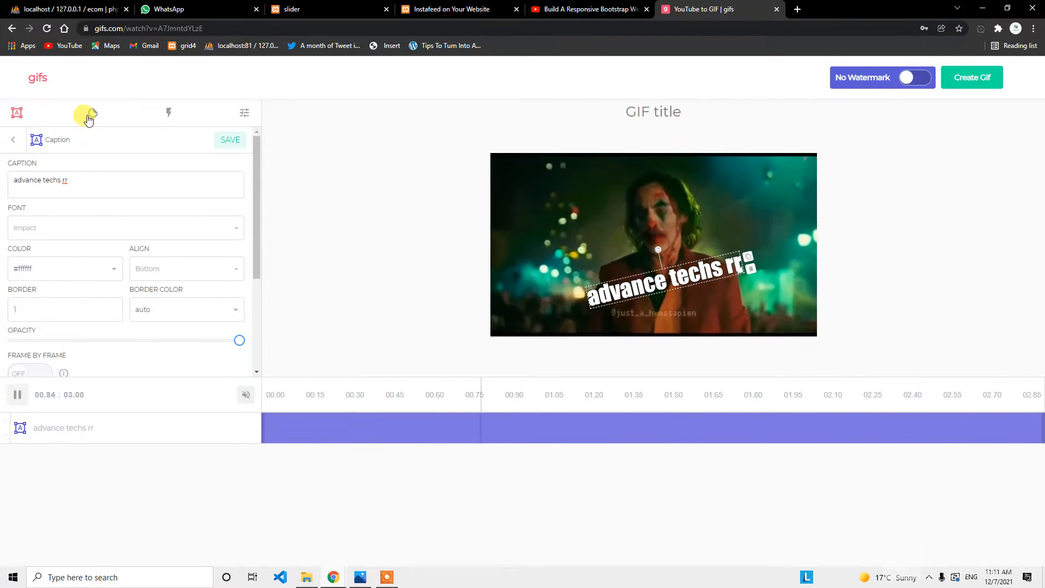
# Add the yellow omg sticker from the Misc sticker pack.
pyautogui.click(89, 116)
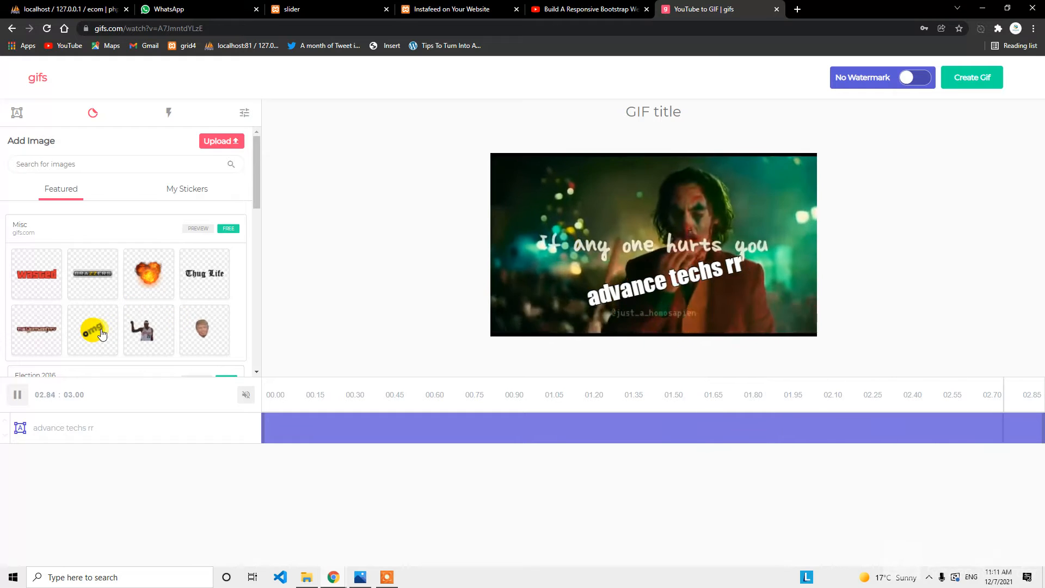
pyautogui.click(102, 334)
pyautogui.scroll(-3, 116, 304)
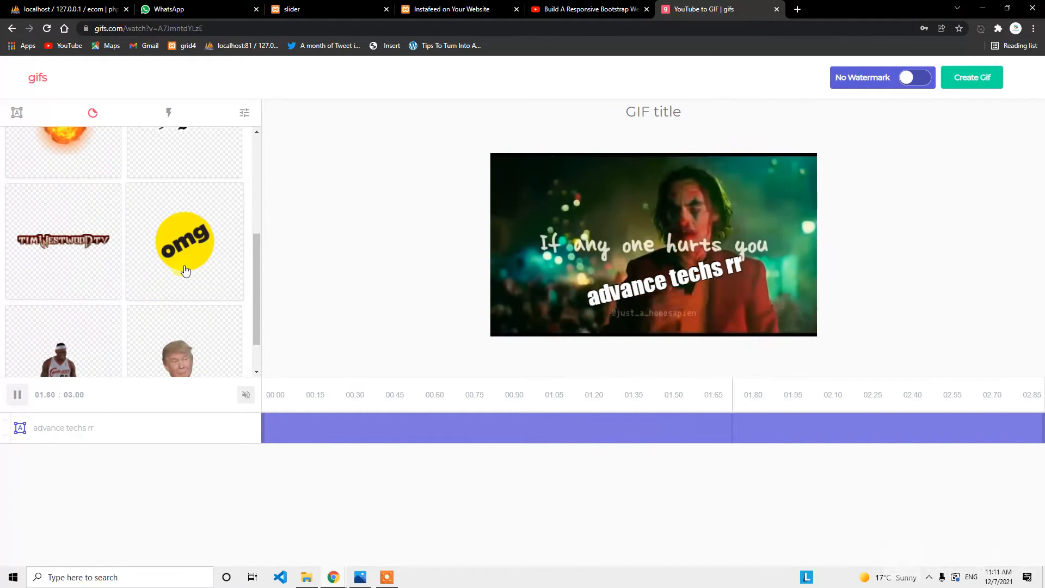
pyautogui.click(184, 255)
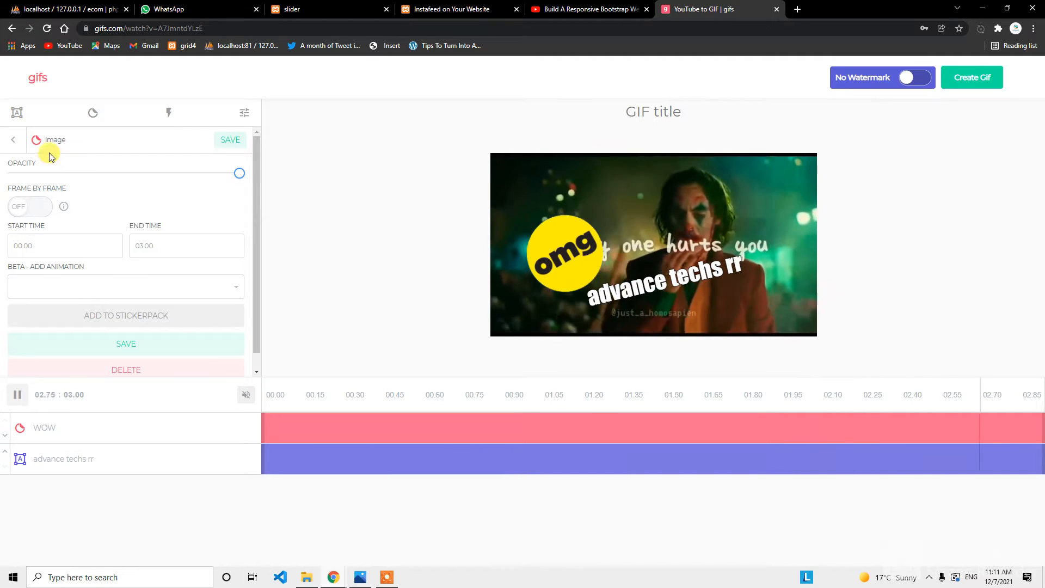
# Add a second default Caption text layer and return to the adjustments list.
pyautogui.click(17, 112)
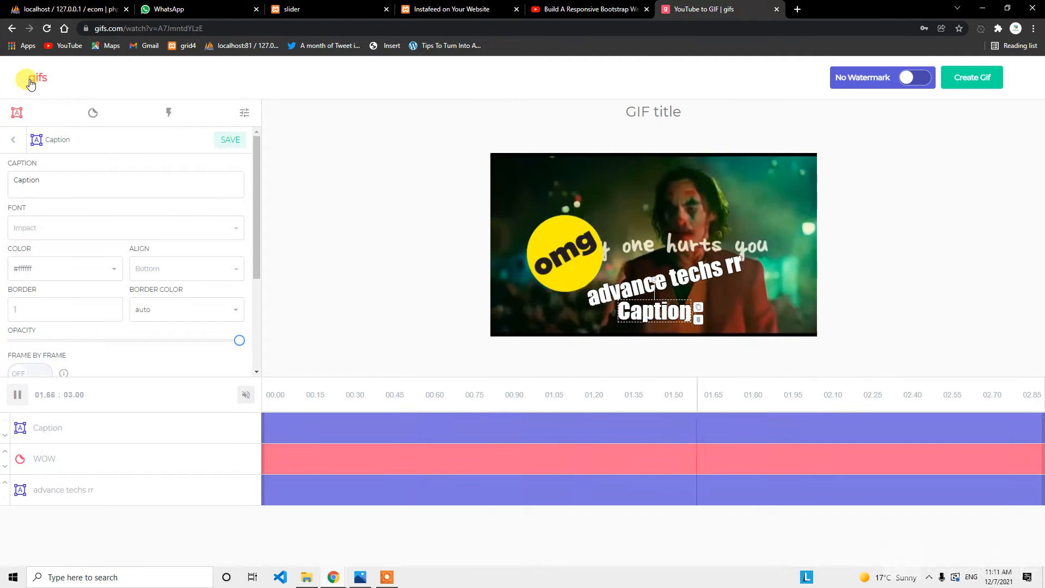
pyautogui.click(20, 141)
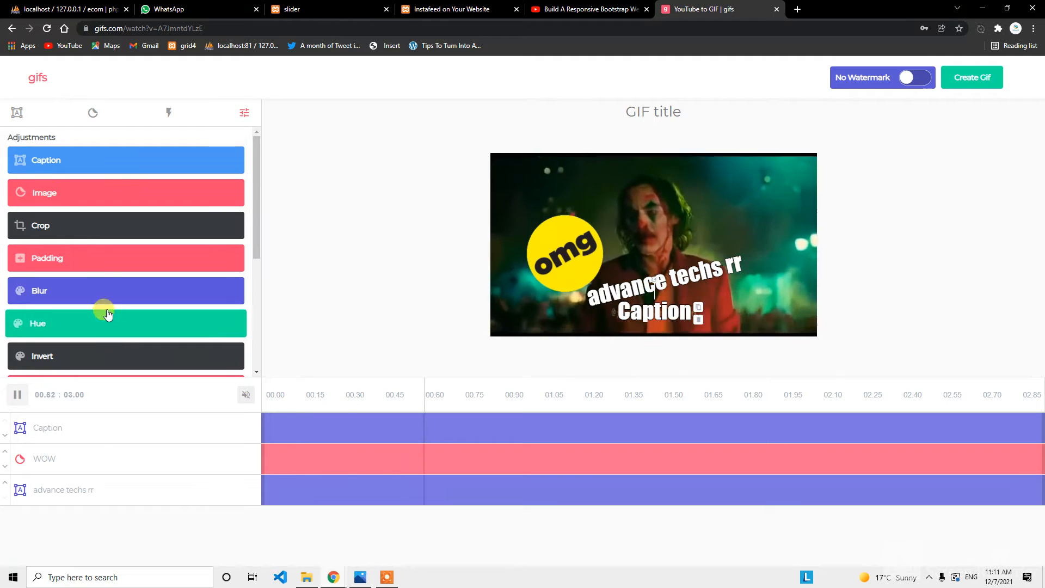
pyautogui.scroll(-2, 105, 308)
# Apply and save a Blur effect on the clip.
pyautogui.click(41, 182)
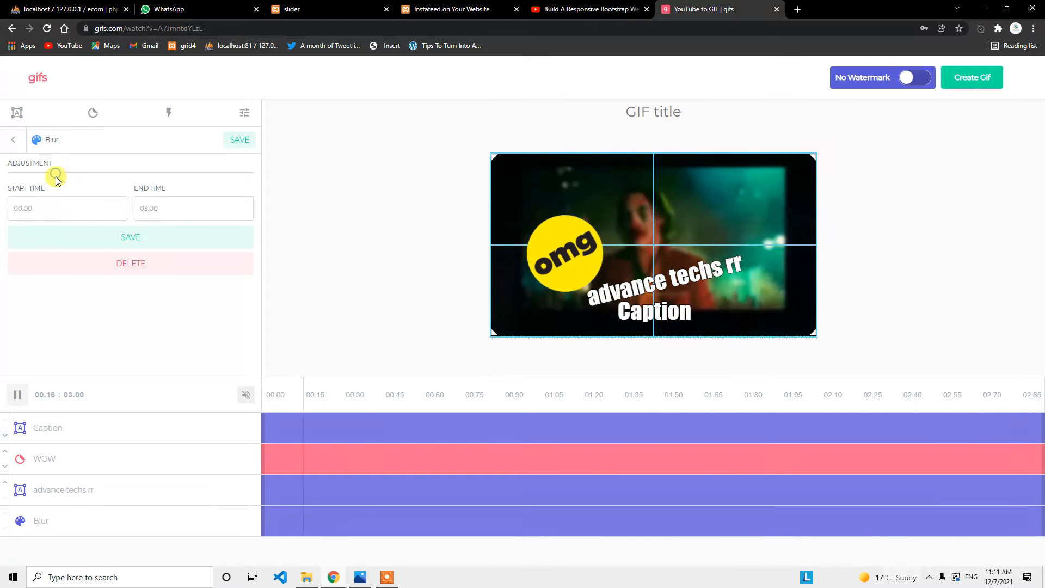
pyautogui.click(243, 141)
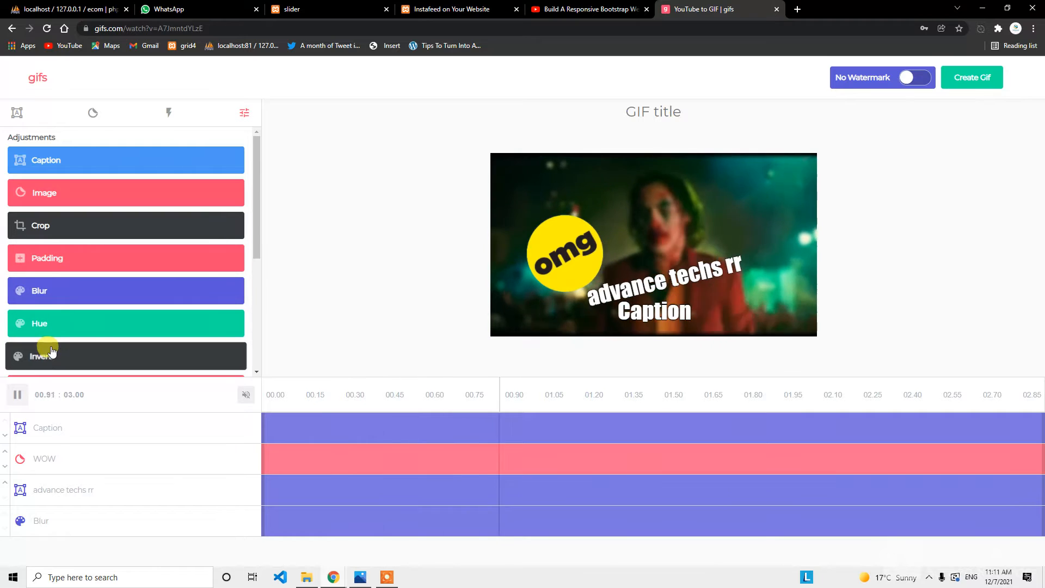
pyautogui.scroll(-4, 63, 321)
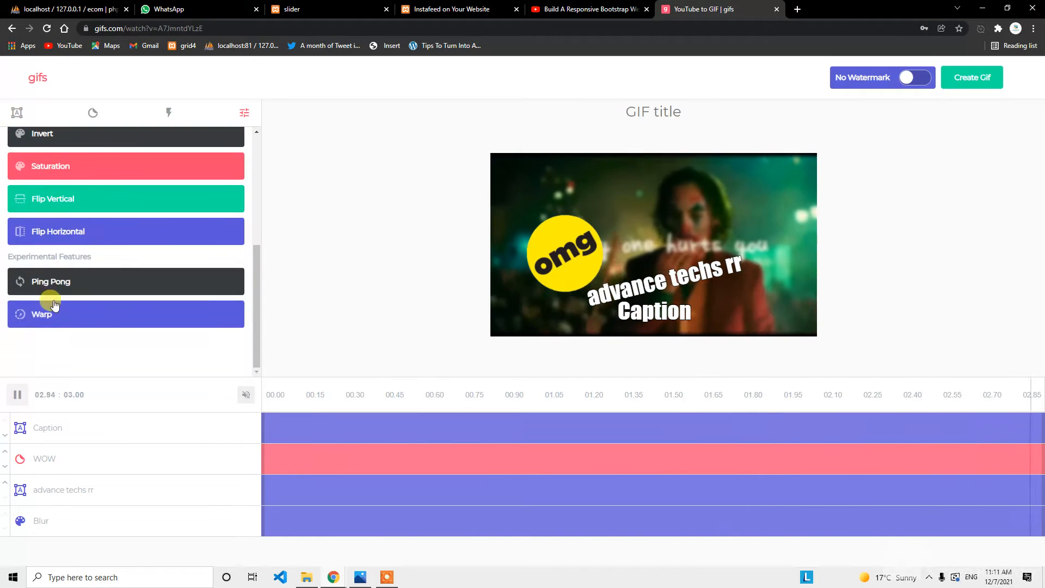
# Flip the clip horizontally and vertically, then create the GIF and start its title.
pyautogui.click(80, 210)
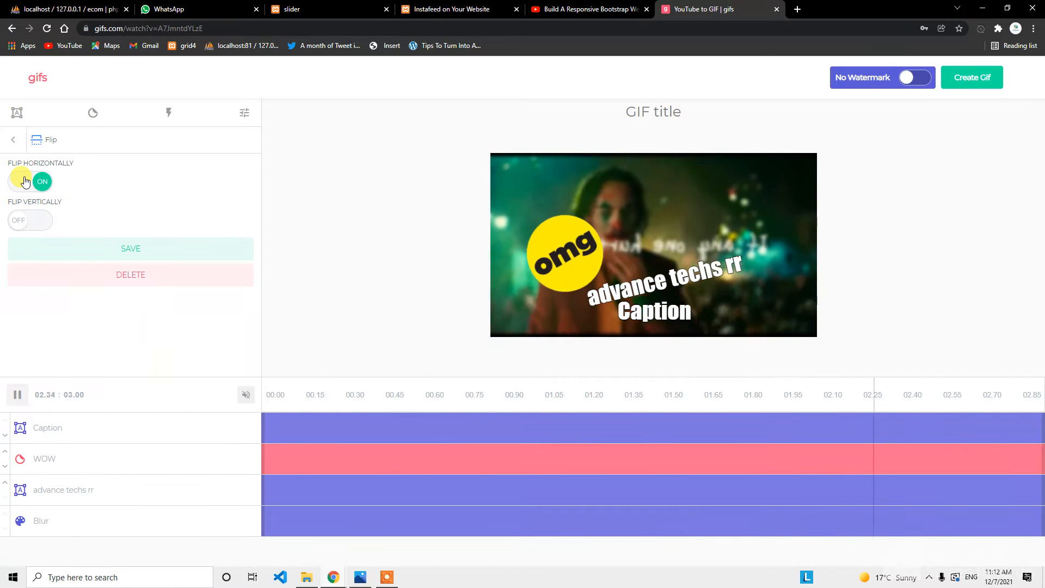
pyautogui.click(25, 181)
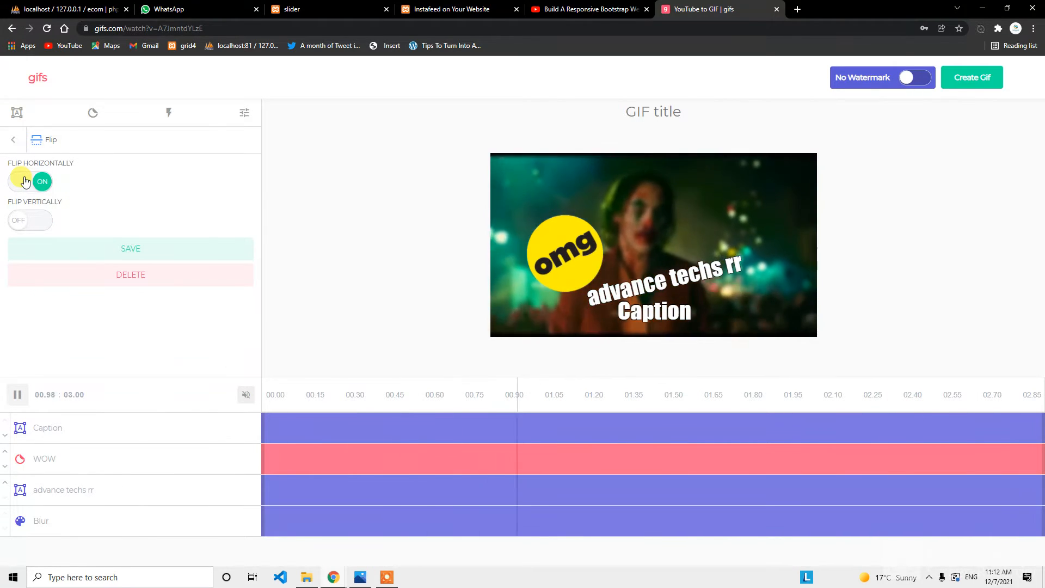
pyautogui.click(25, 222)
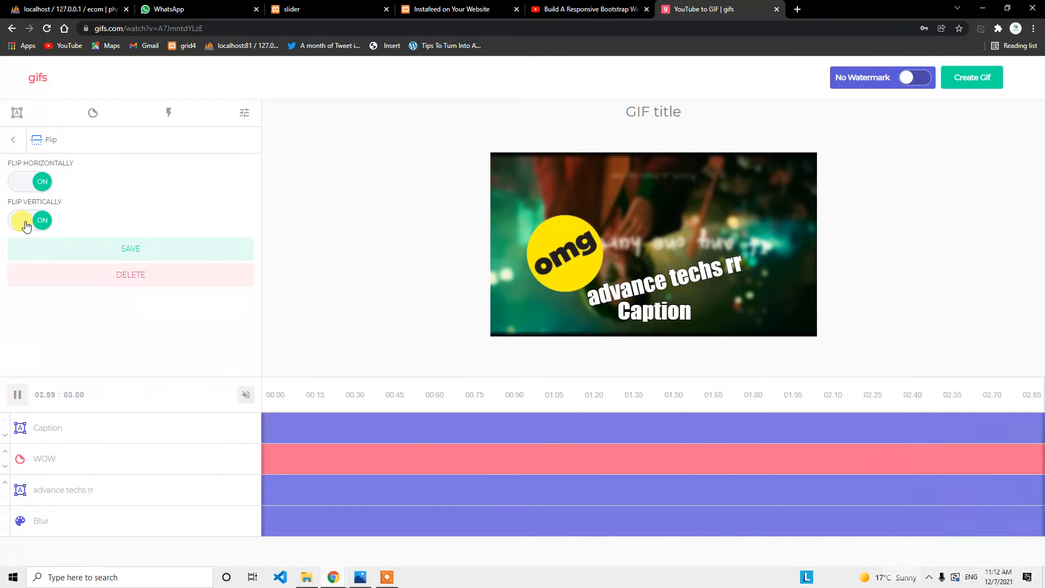
pyautogui.click(977, 77)
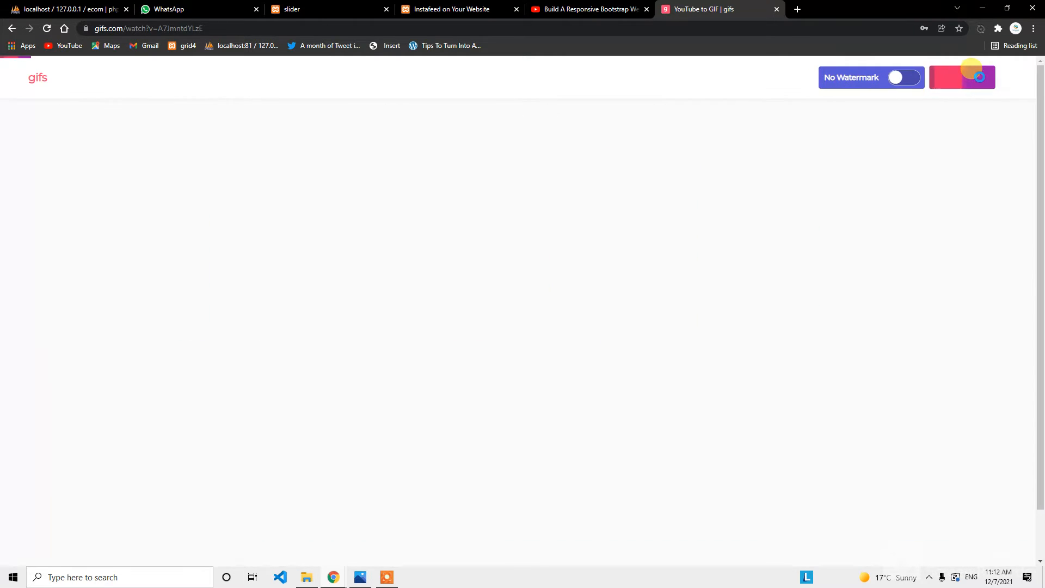
pyautogui.click(371, 189)
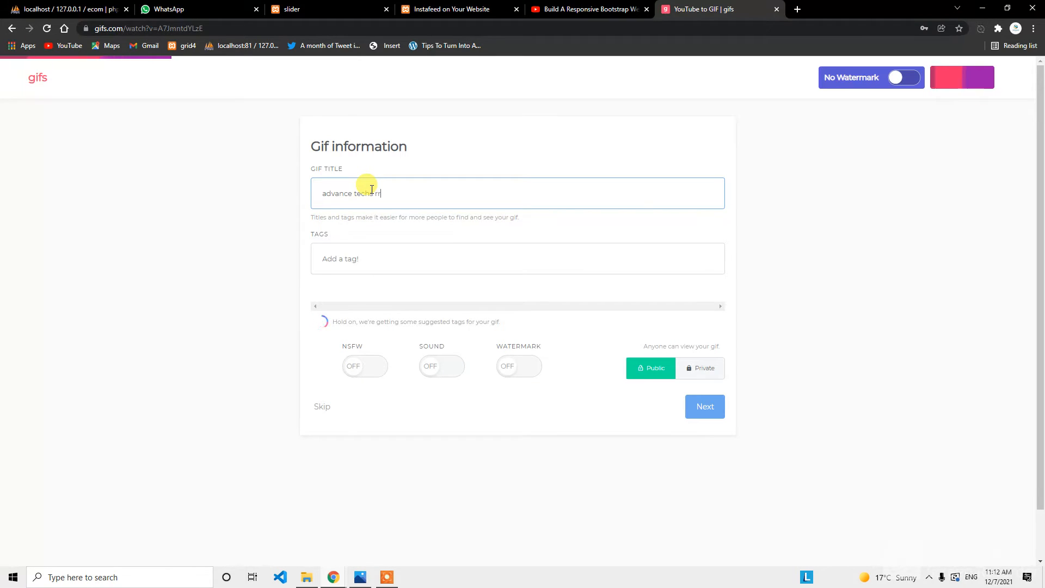
# Submit the 'advance techs rr' GIF information and decline the premium upgrade offer.
pyautogui.click(705, 409)
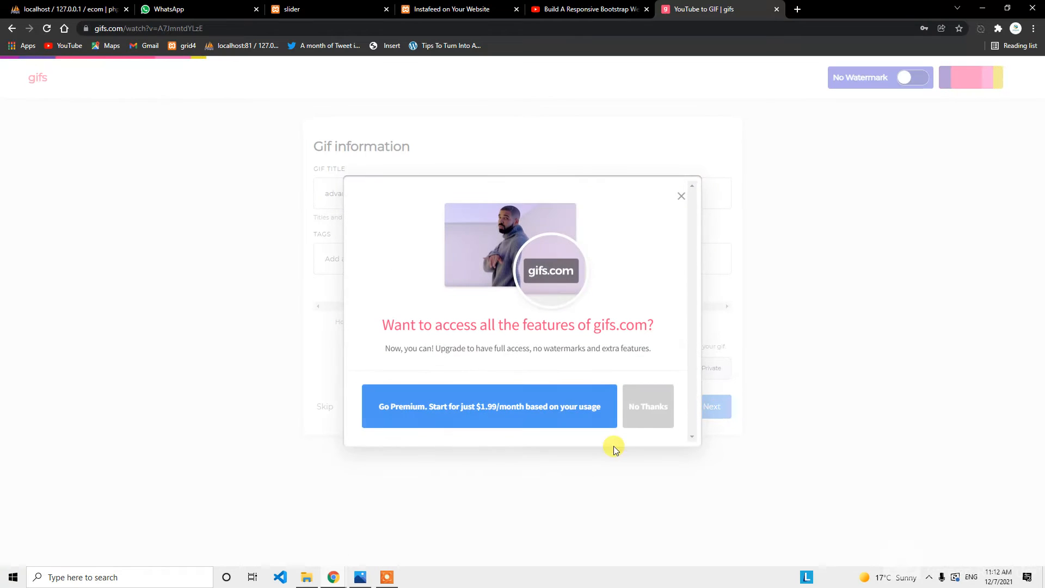
pyautogui.click(636, 417)
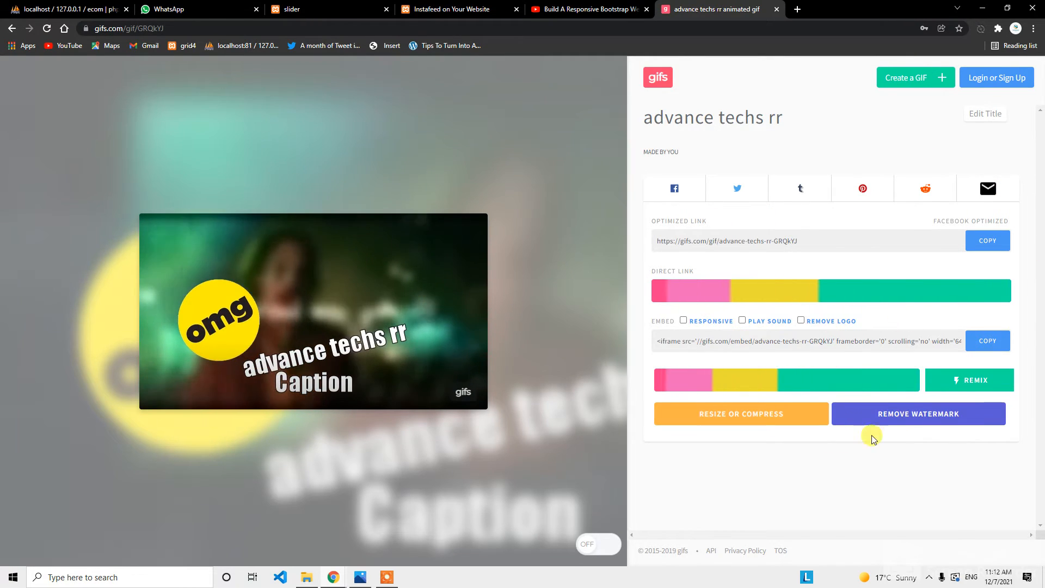
# Dismiss the Create a GIF dialog and choose the Original (3.64MB) download size.
pyautogui.click(911, 78)
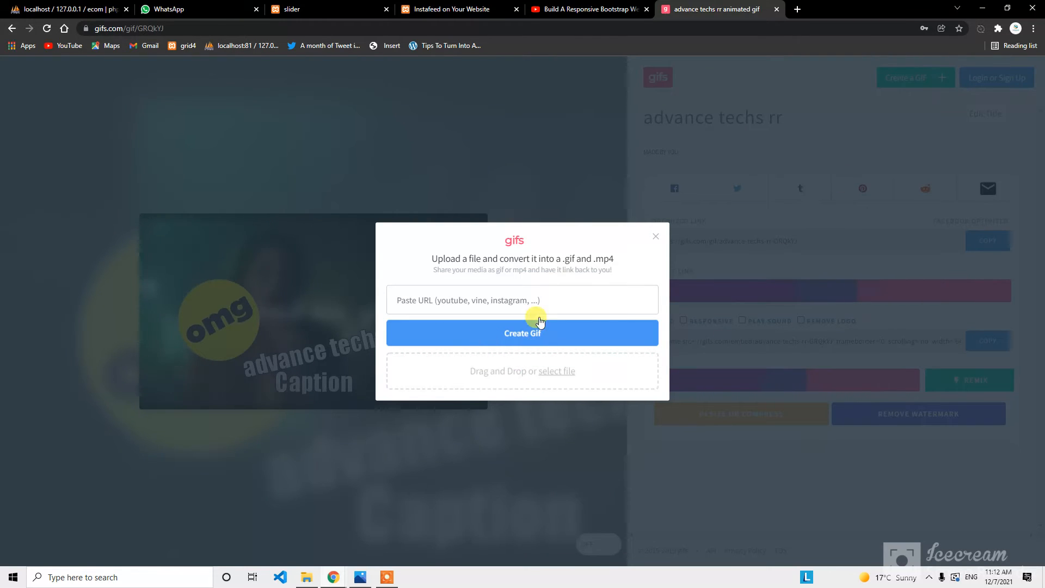
pyautogui.click(656, 237)
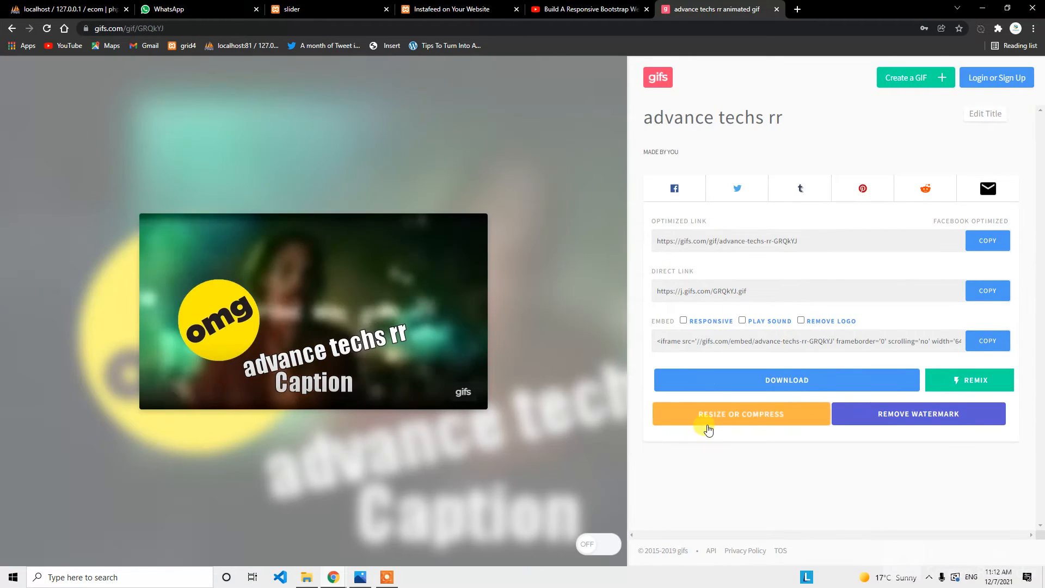
pyautogui.click(809, 381)
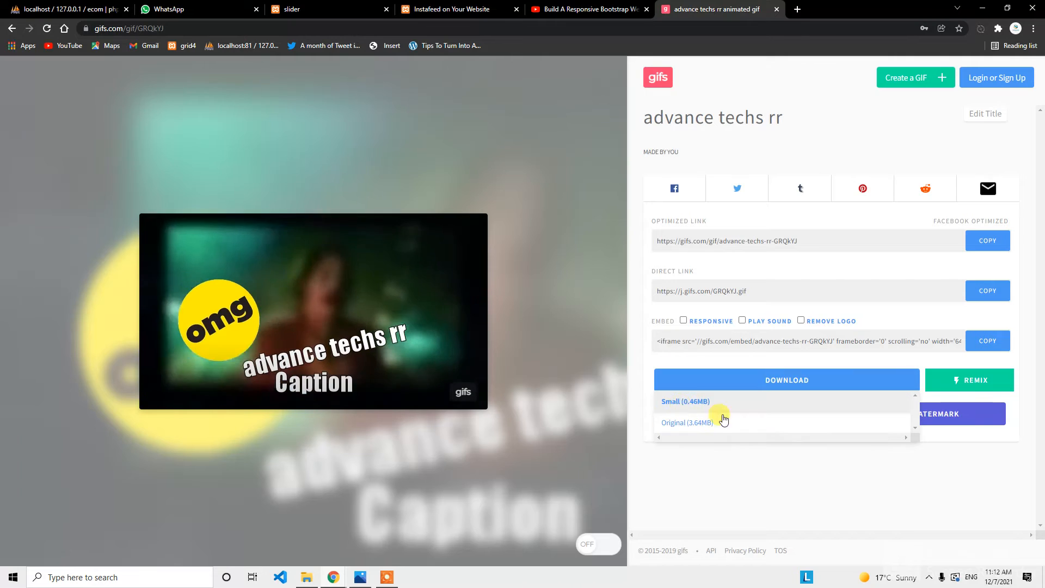
pyautogui.click(692, 425)
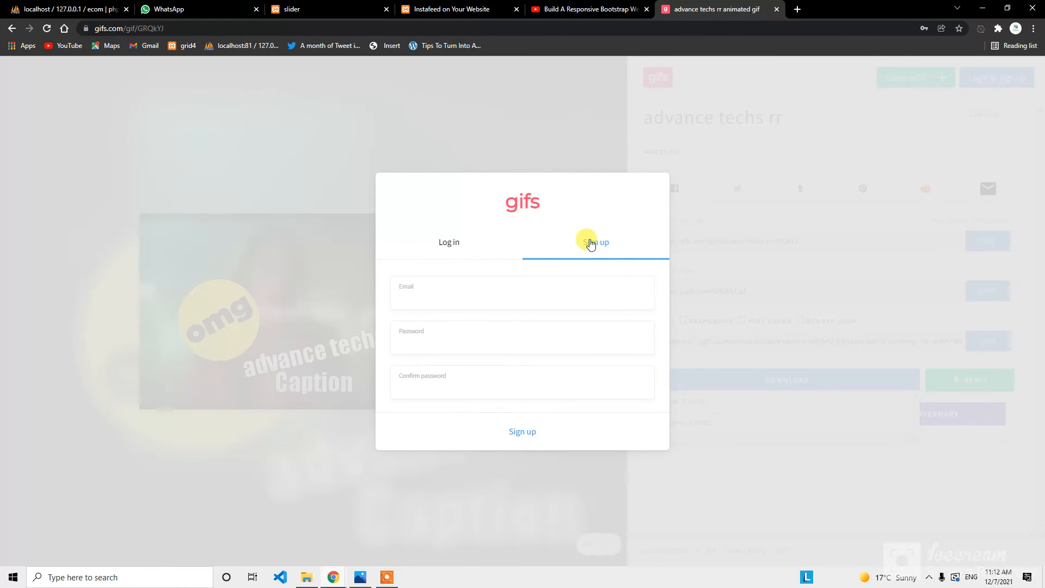
# Fill in the account e-mail, password and password confirmation, then submit the sign-up.
pyautogui.click(422, 298)
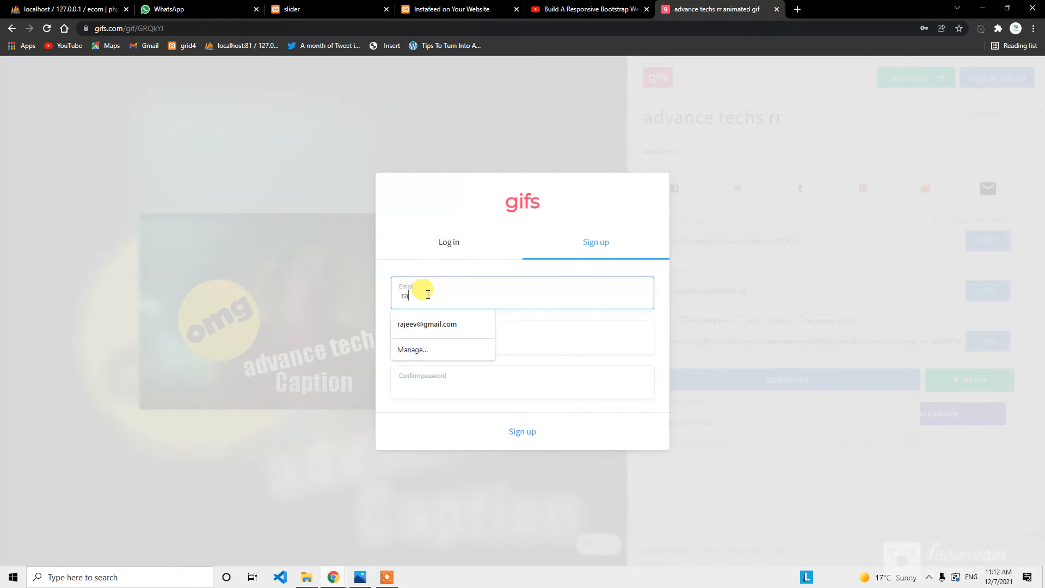
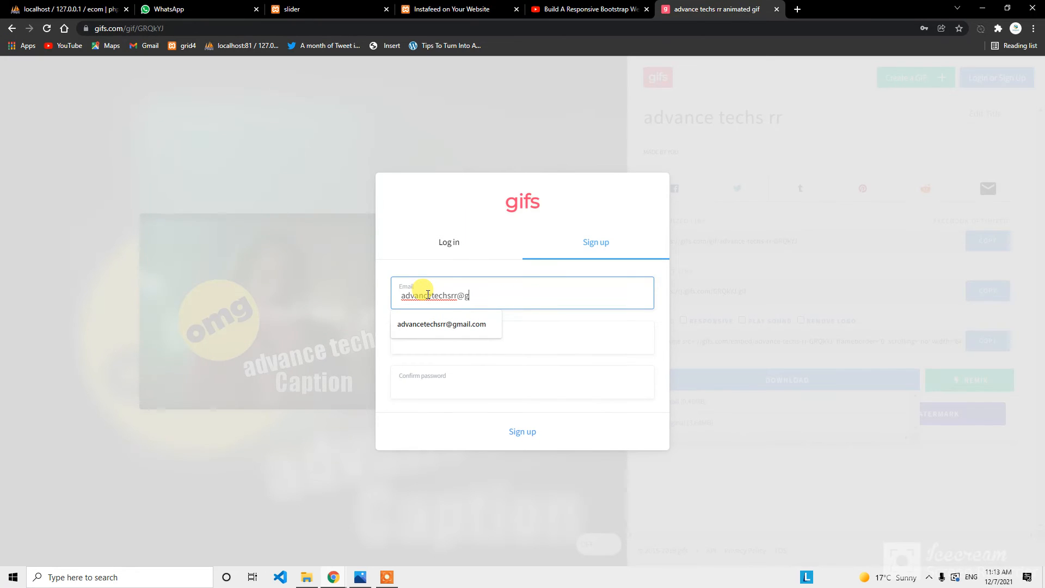
pyautogui.click(430, 336)
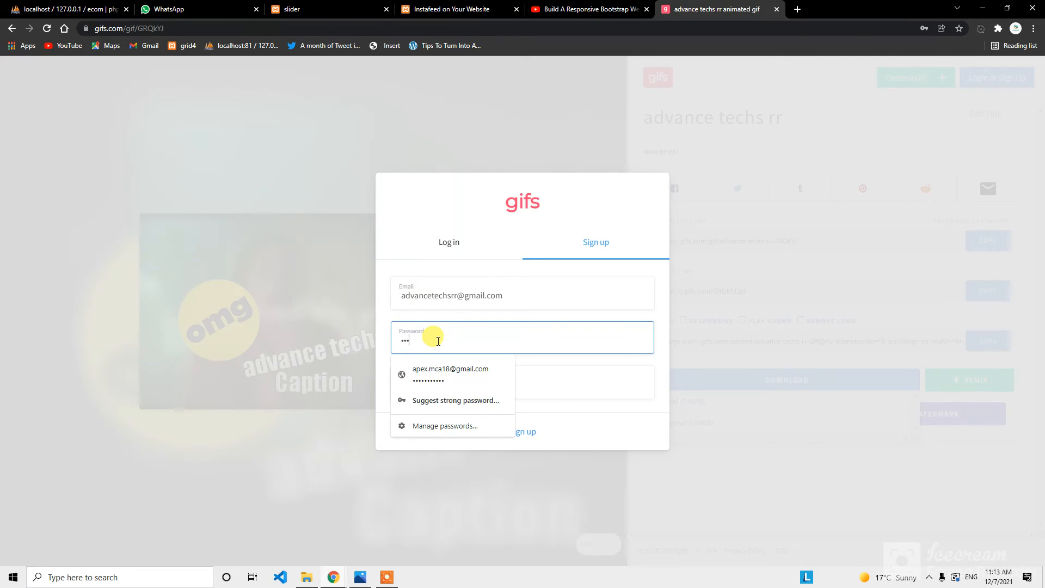
pyautogui.write('••••••')
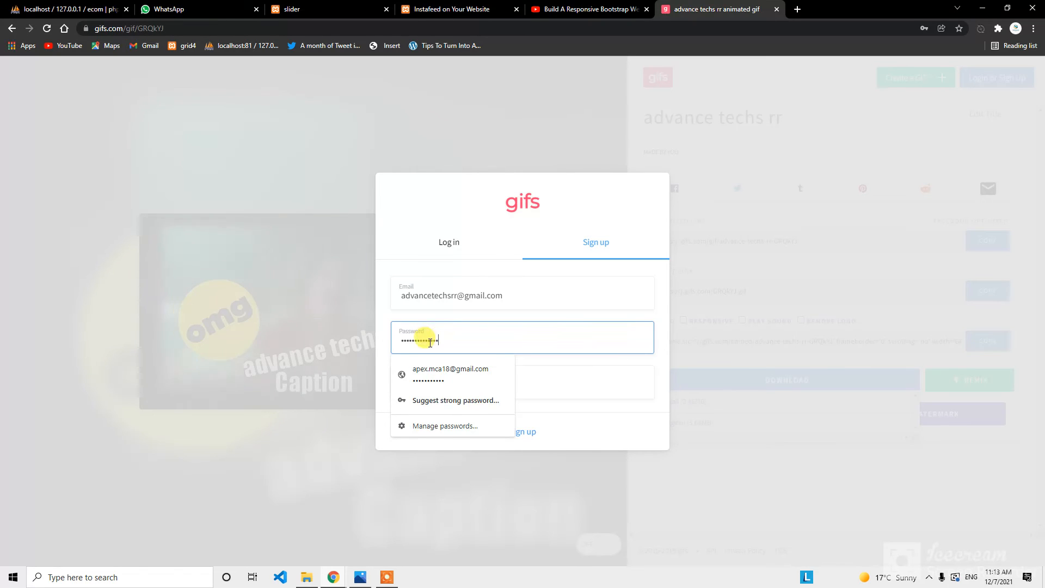
pyautogui.click(558, 370)
pyautogui.write('••')
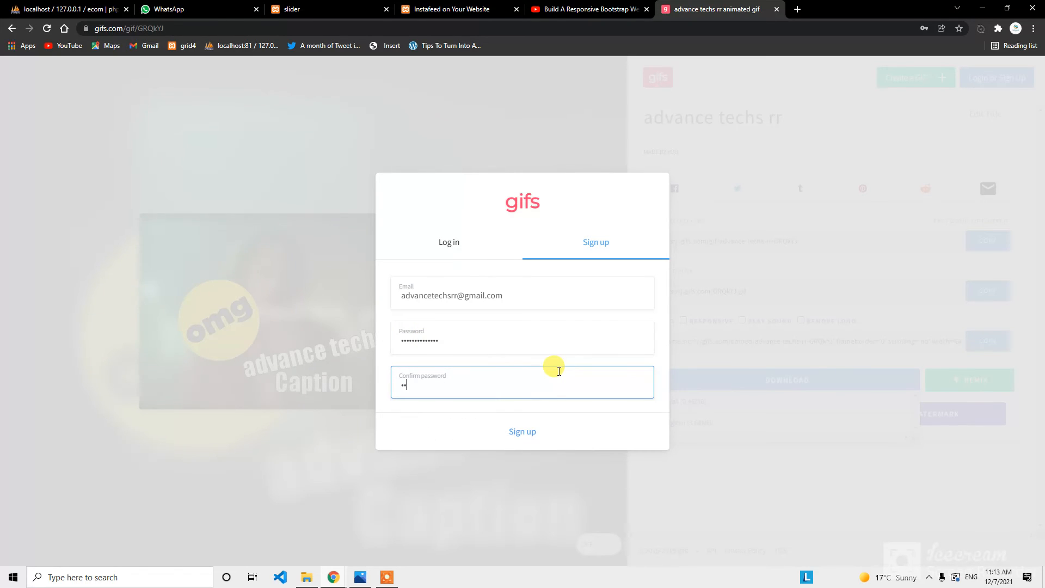
pyautogui.write('••••••')
pyautogui.click(519, 433)
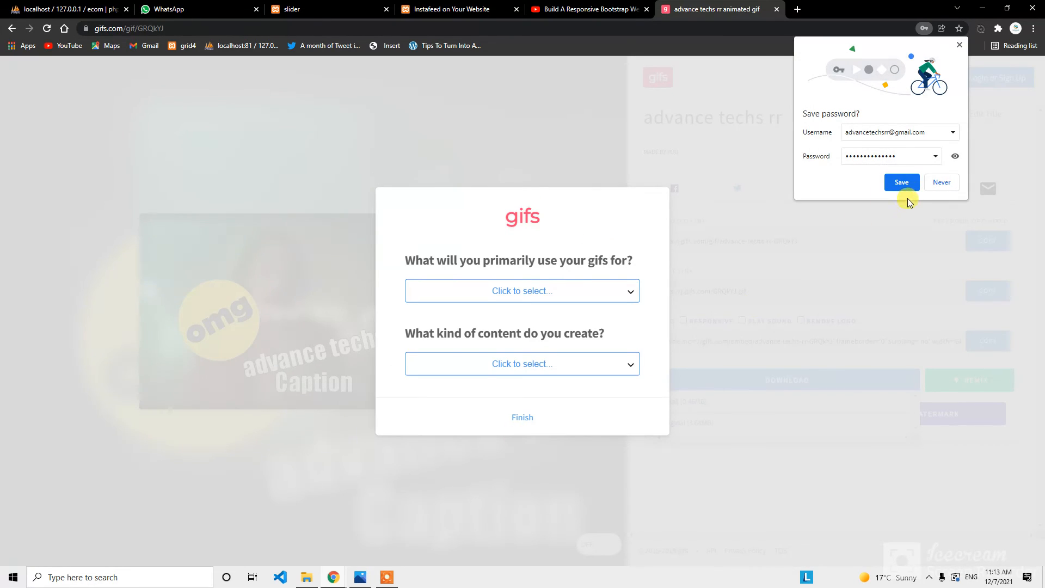
# Save the password in Chrome and answer the survey with Sharing with friends via a messenger and Education.
pyautogui.click(902, 183)
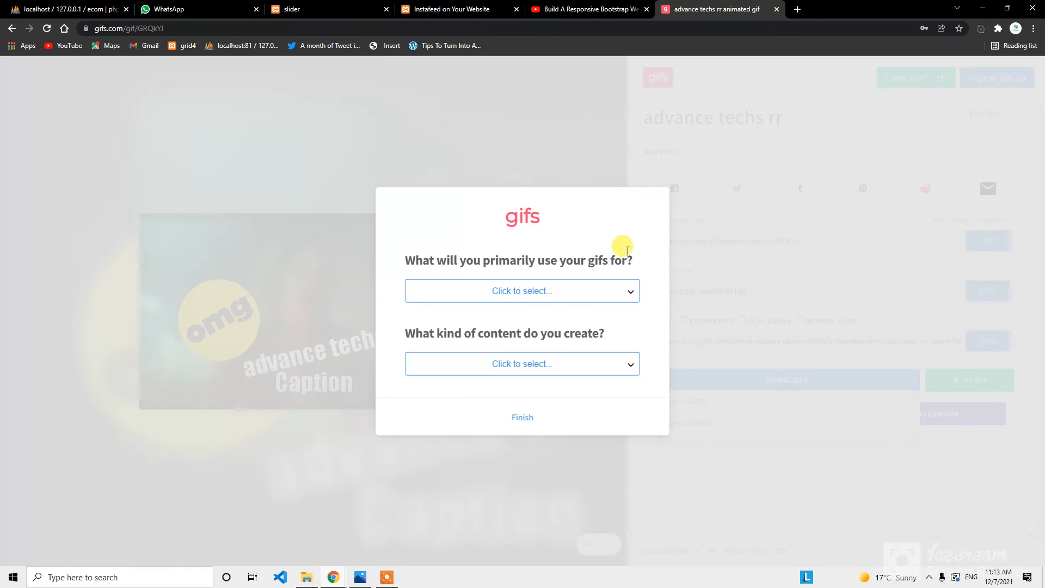
pyautogui.click(497, 293)
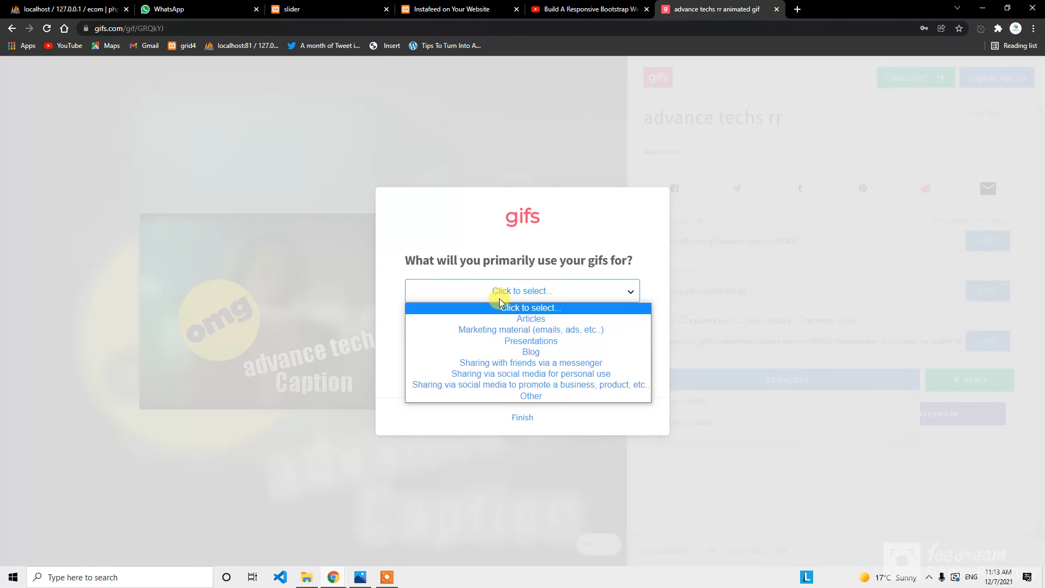
pyautogui.click(535, 342)
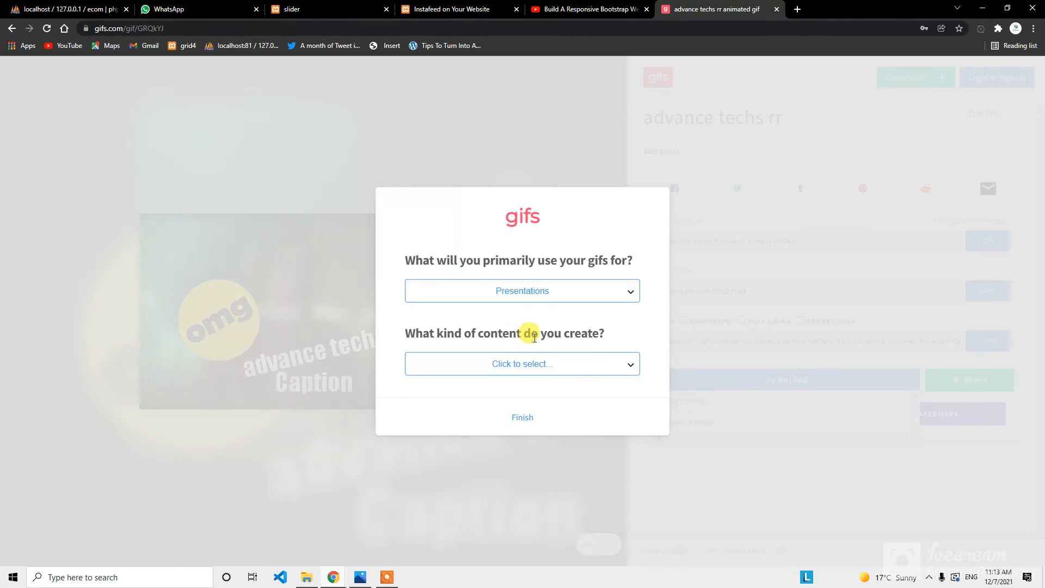
pyautogui.click(551, 294)
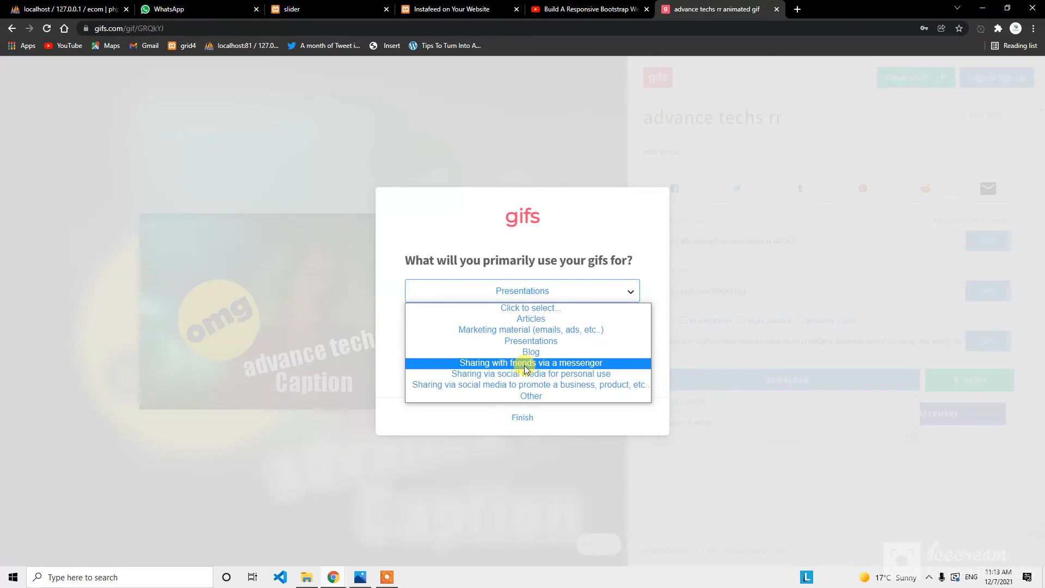
pyautogui.click(526, 366)
pyautogui.click(533, 364)
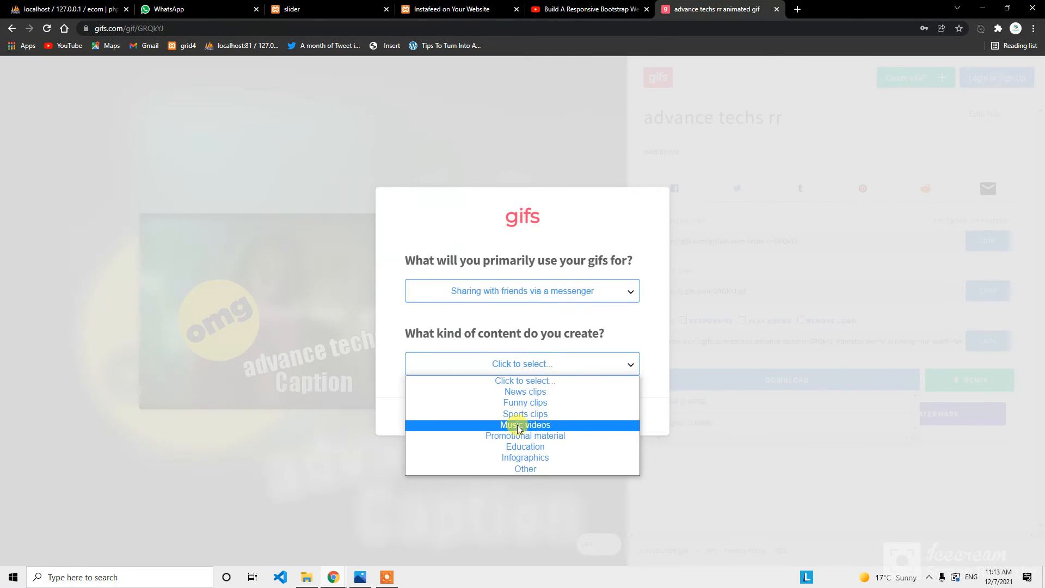
pyautogui.click(524, 446)
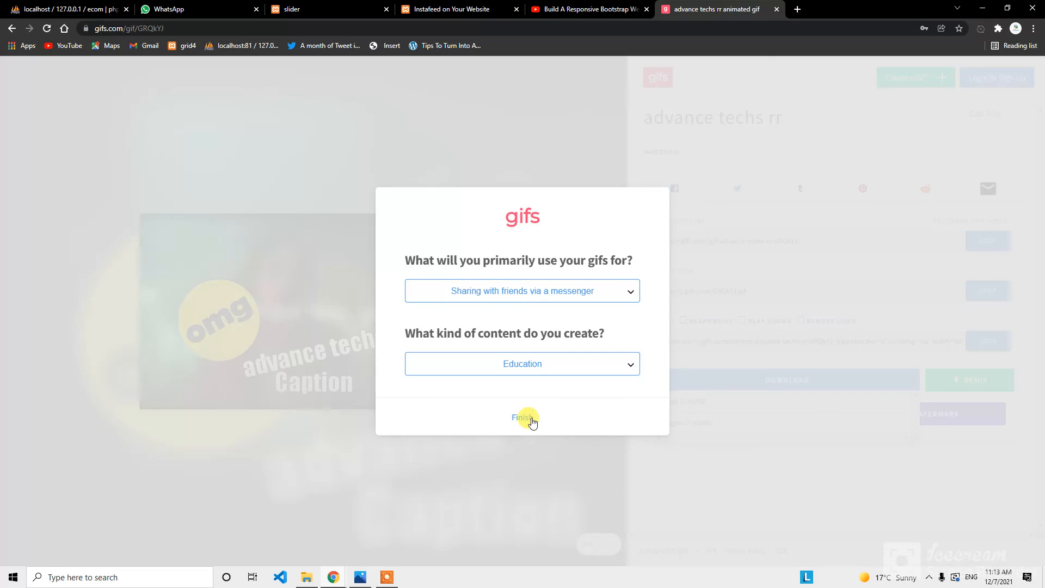
pyautogui.click(523, 418)
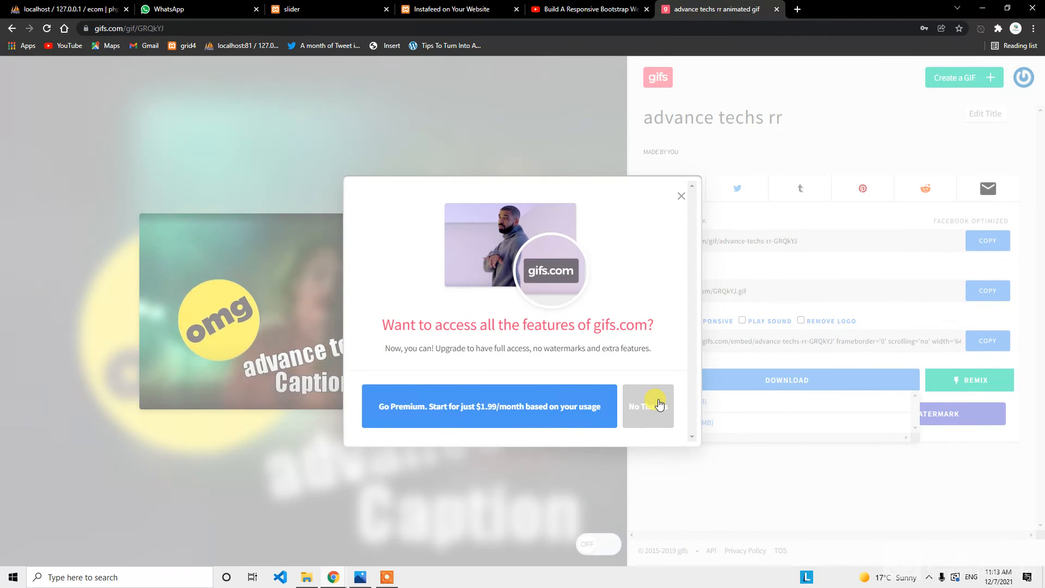
# Download the Original (3.64MB) GIF as gif (1).gif and open it in Windows Photos.
pyautogui.click(659, 404)
pyautogui.click(800, 378)
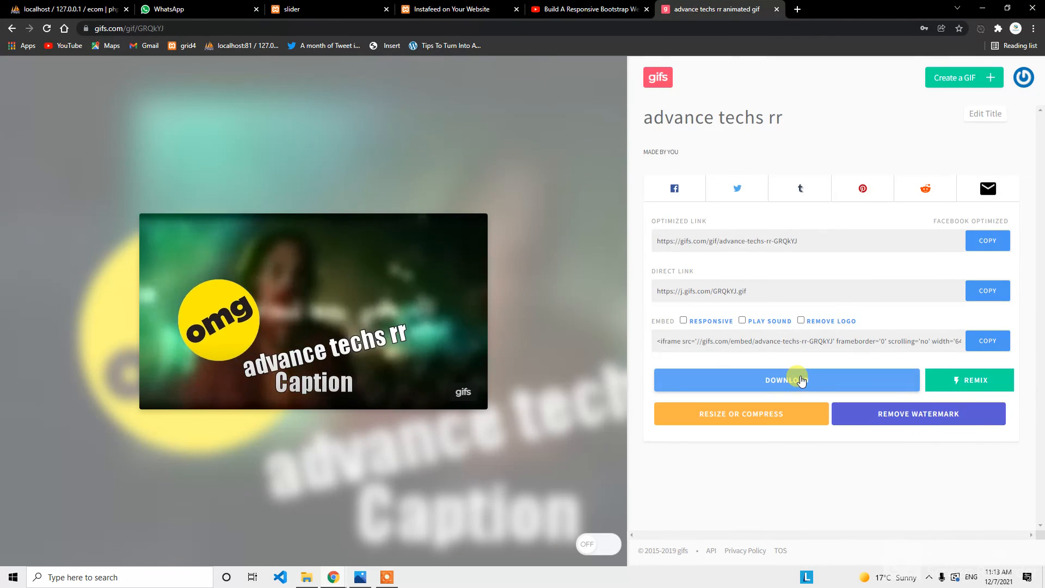
pyautogui.click(759, 384)
pyautogui.click(705, 423)
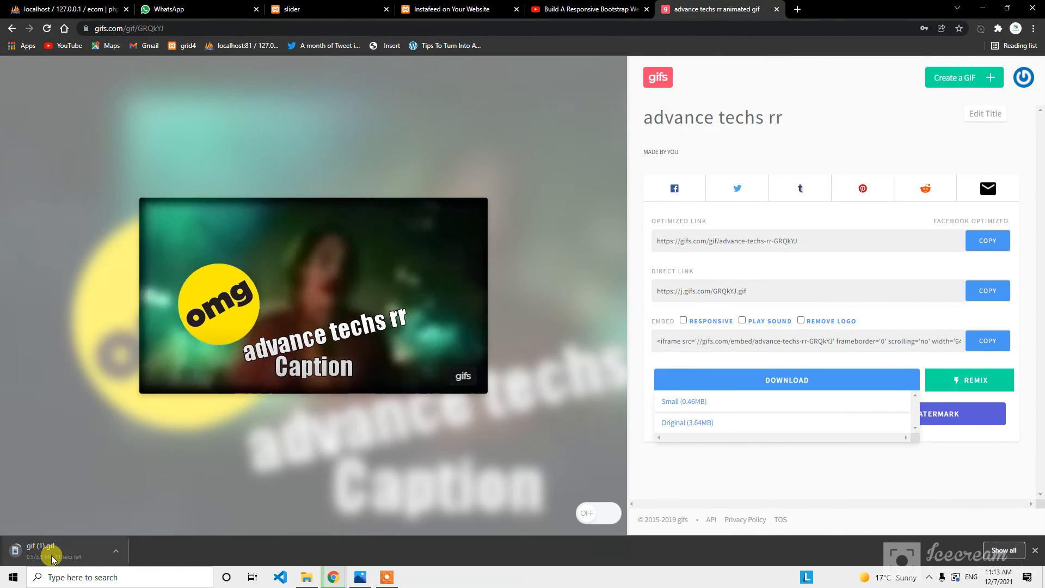
pyautogui.click(53, 559)
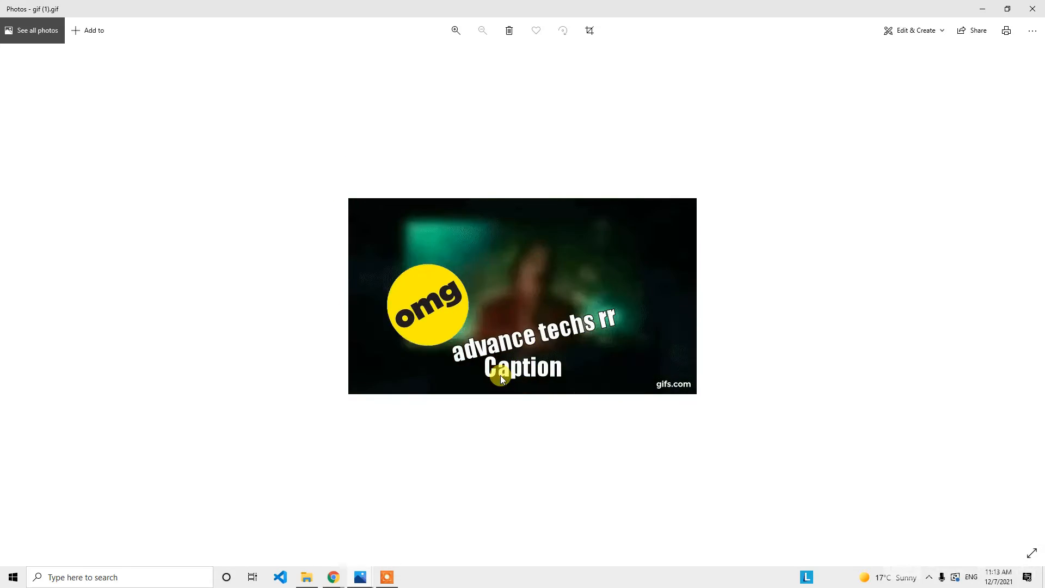
pyautogui.click(387, 577)
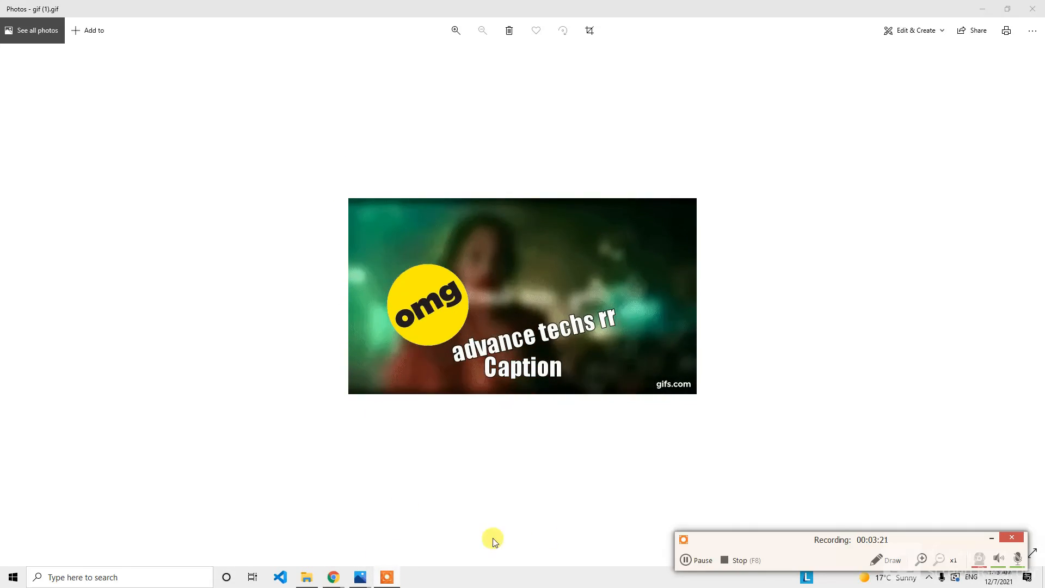